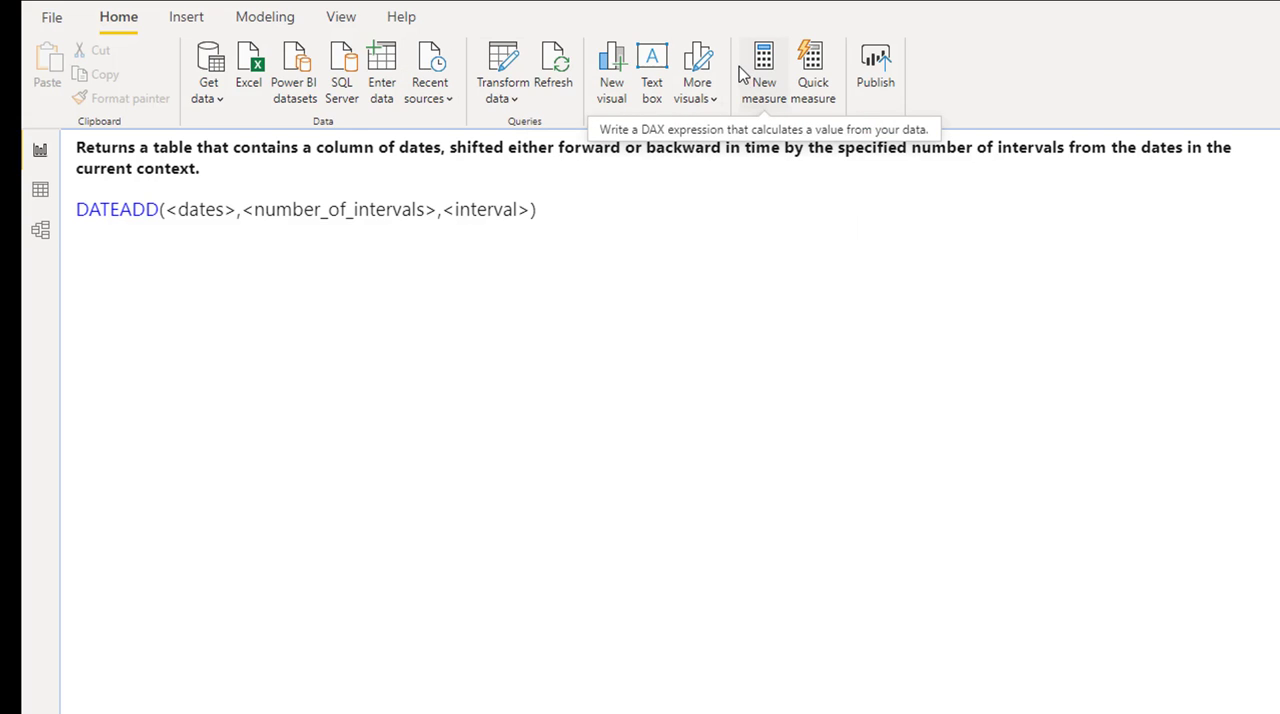
Create a new calculated table and start its formula with the DATEADD function
left_click(264, 17)
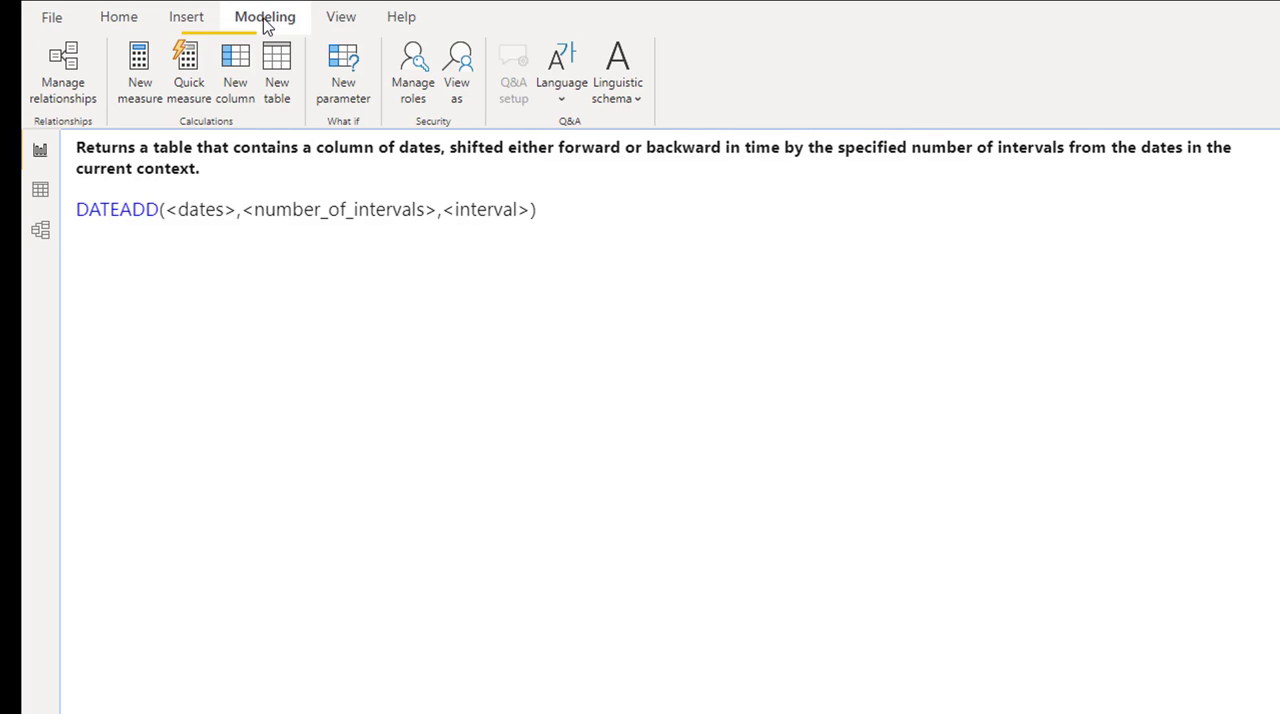
left_click(280, 66)
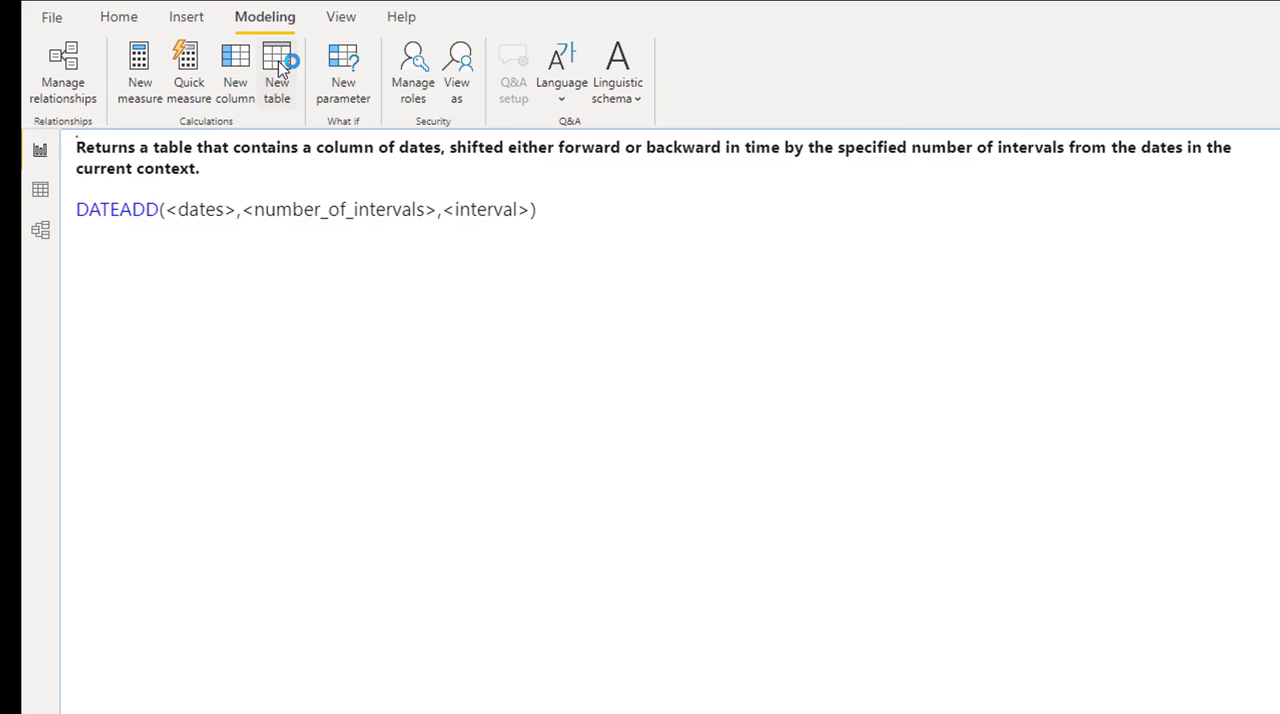
left_click(292, 146)
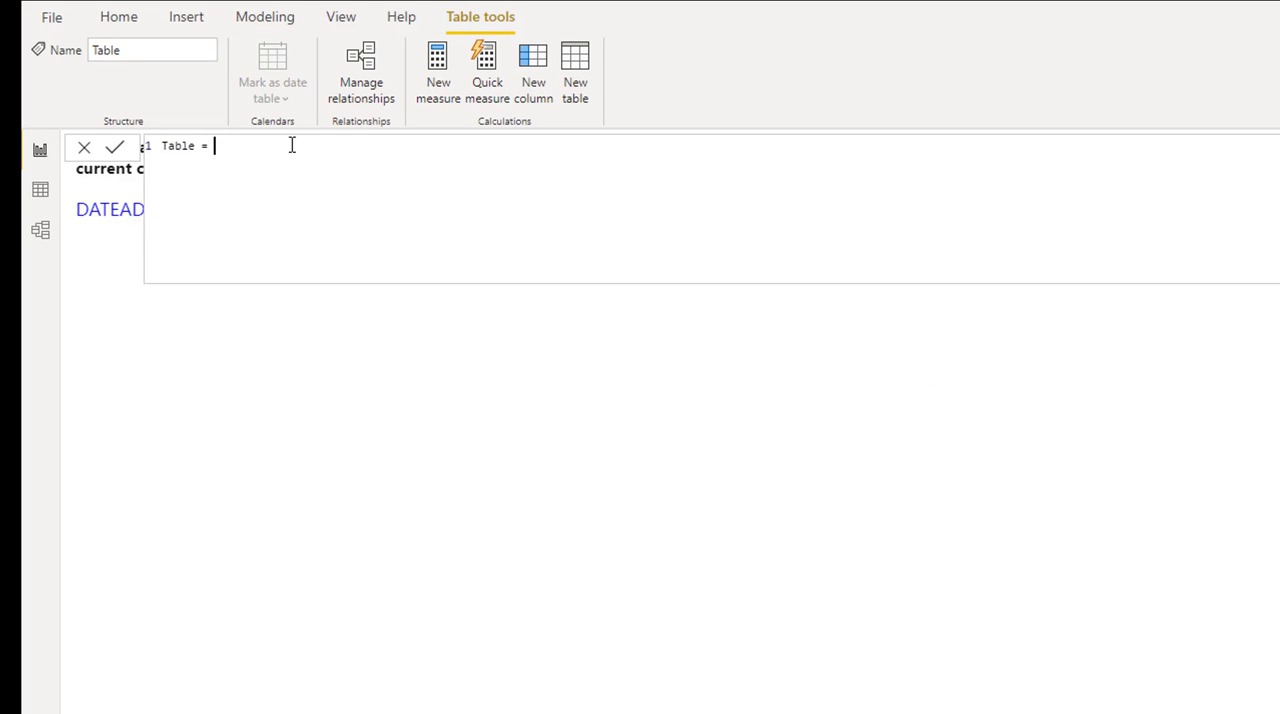
type("D")
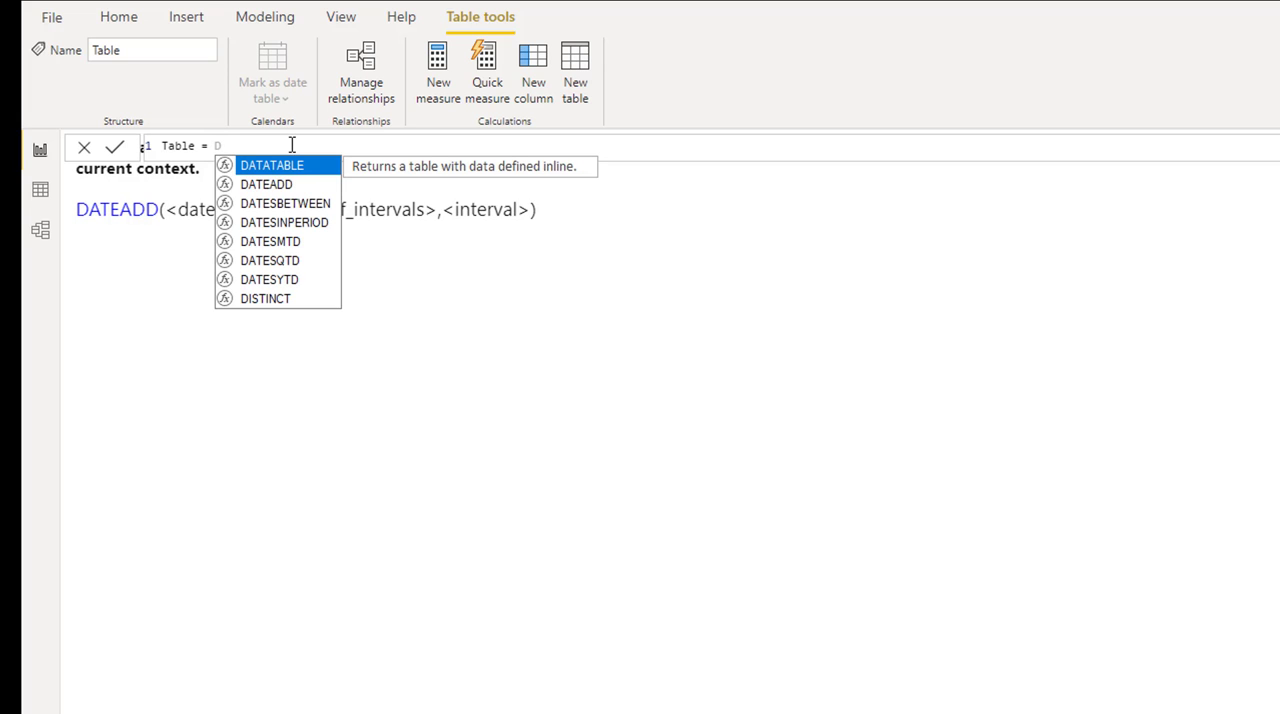
key("Down")
key("Tab")
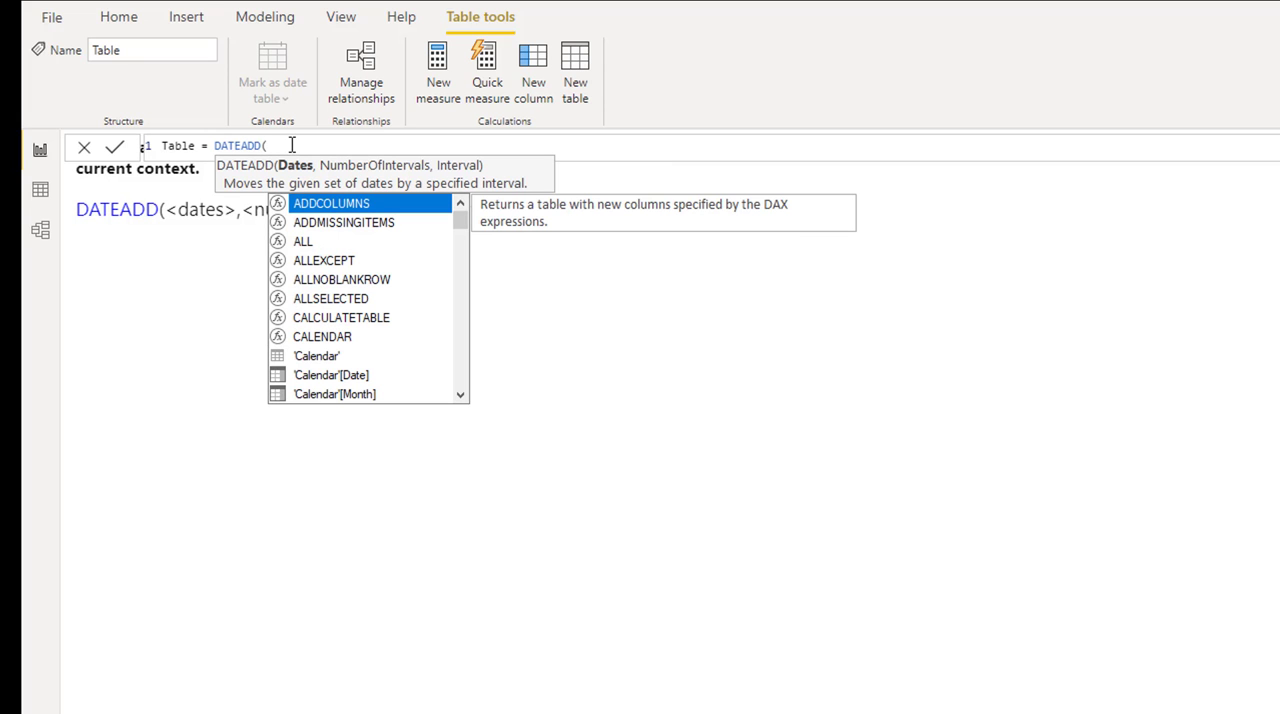
Complete the DATEADD formula with Query1[OrderDate], 1 interval and DAY, and commit the table
type("or")
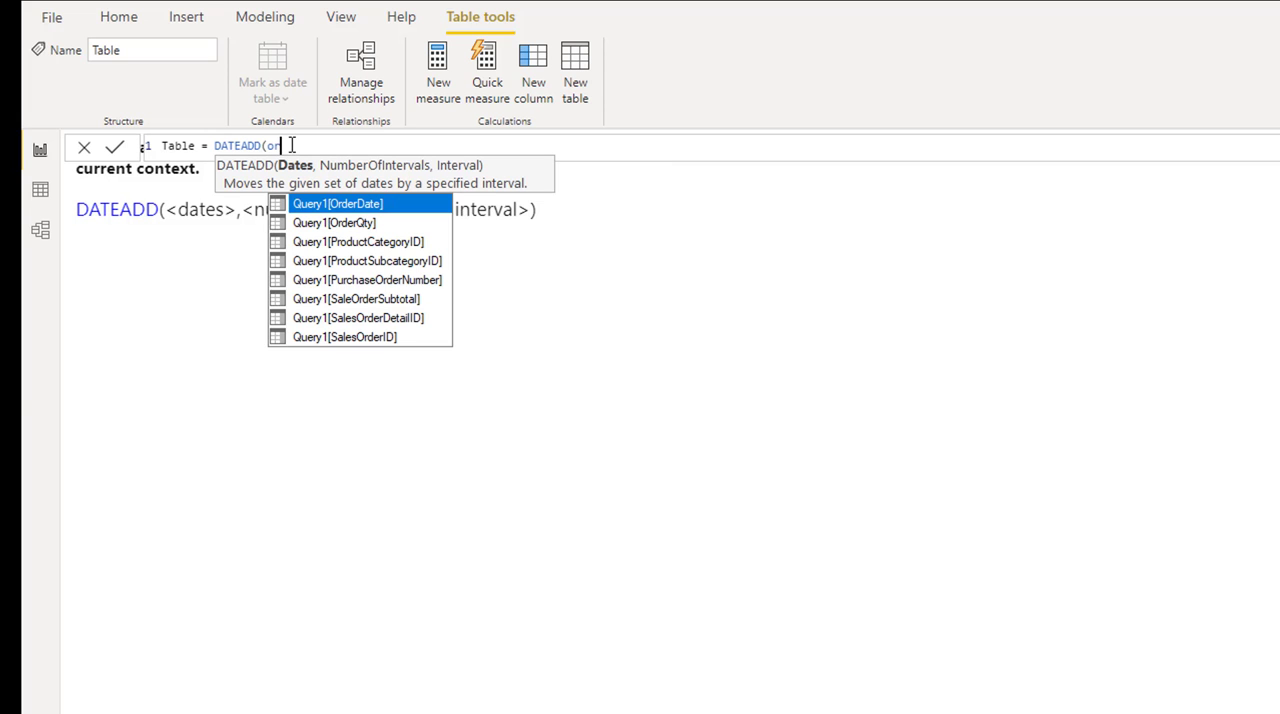
key("Tab")
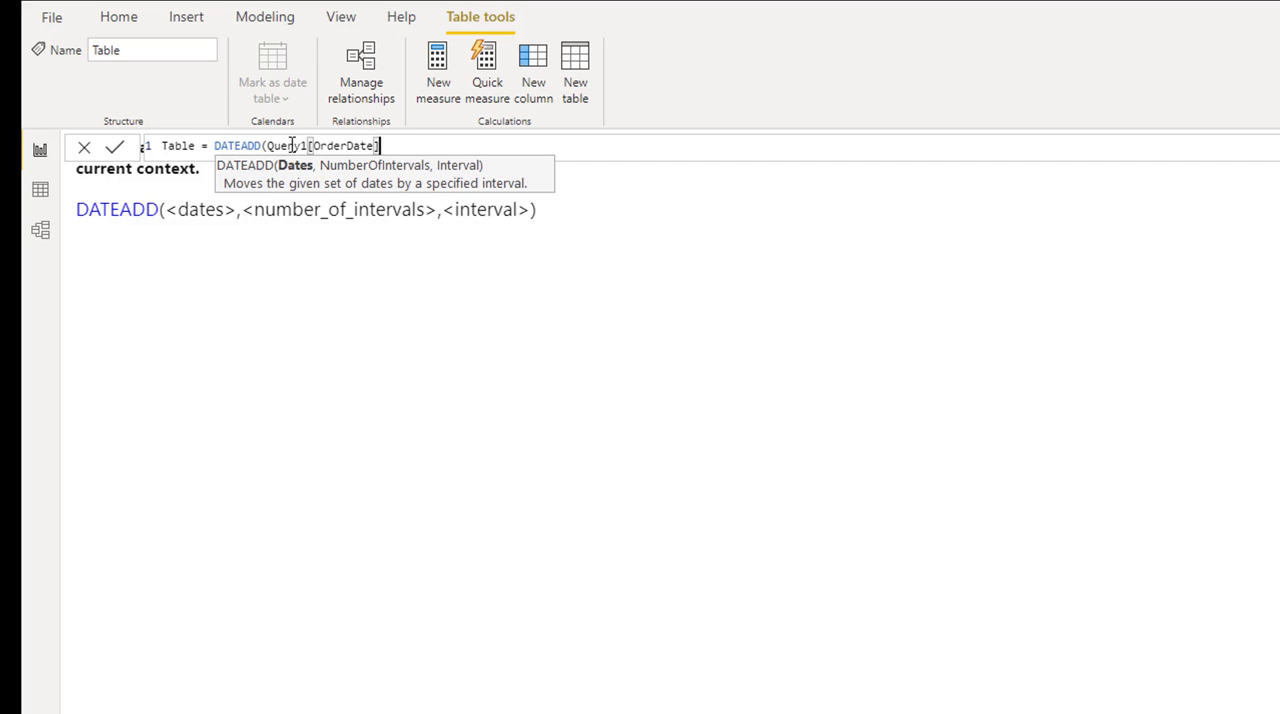
type(",")
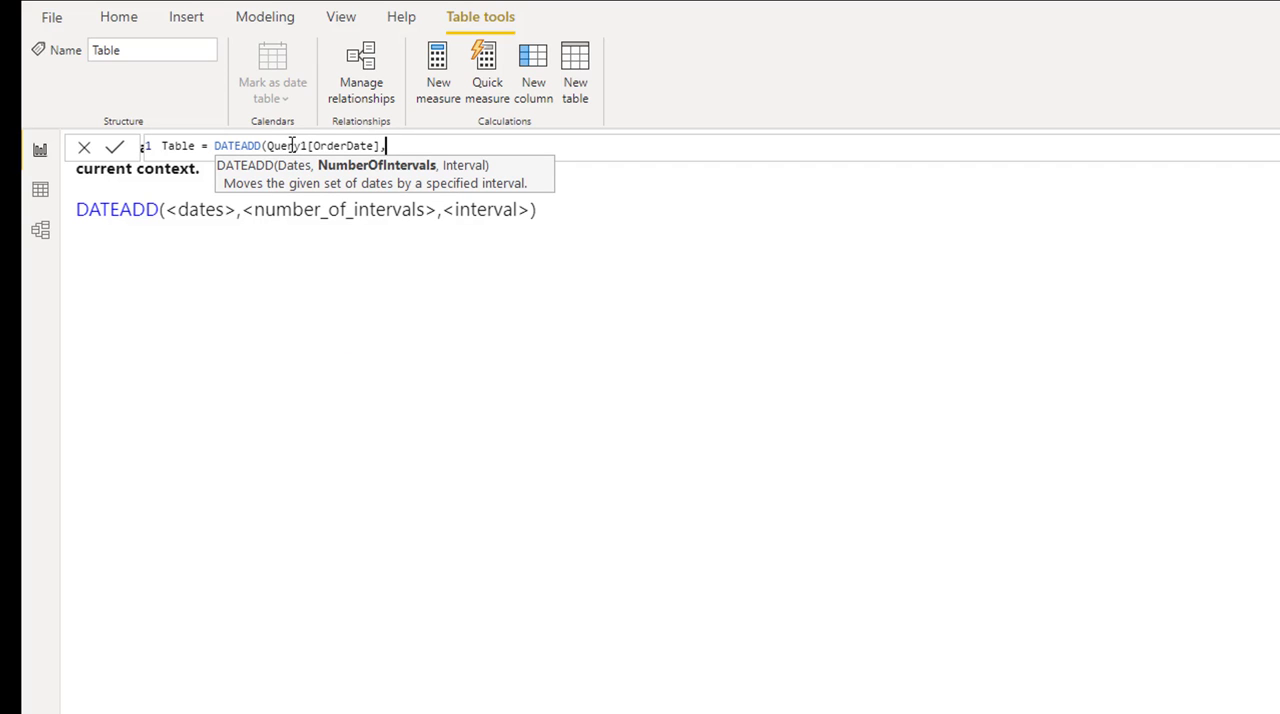
type("1,")
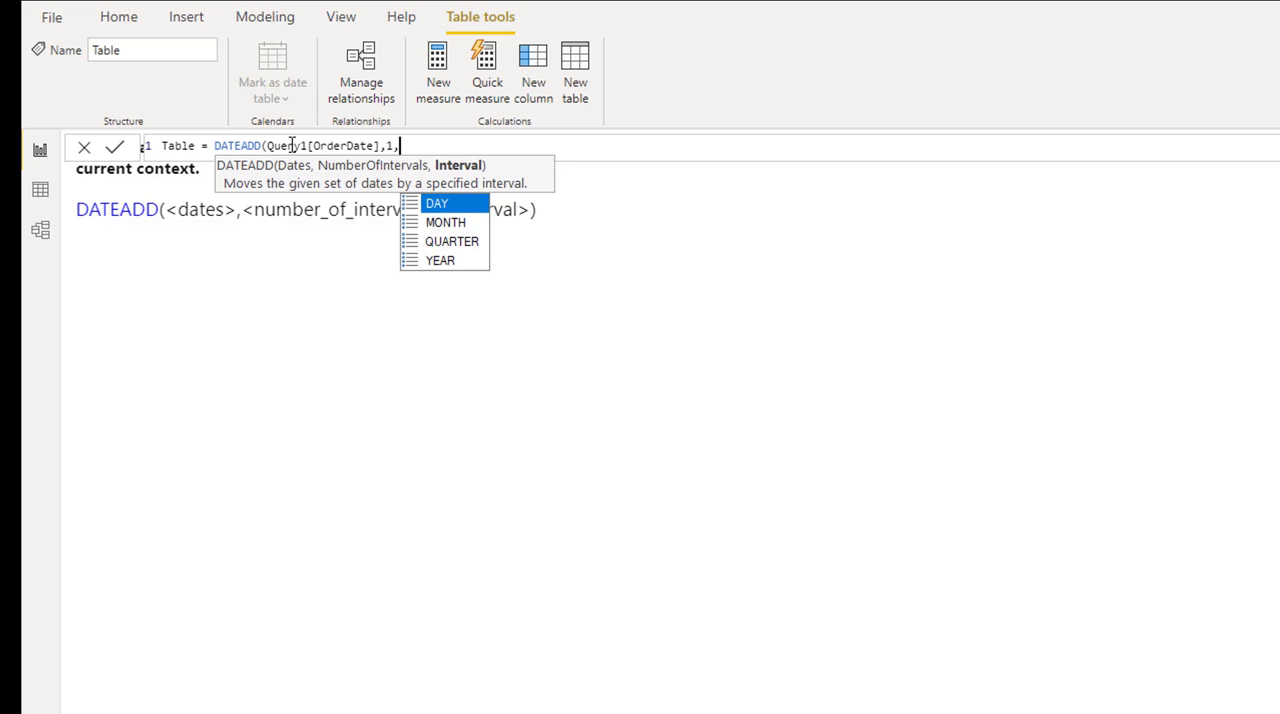
key("Tab")
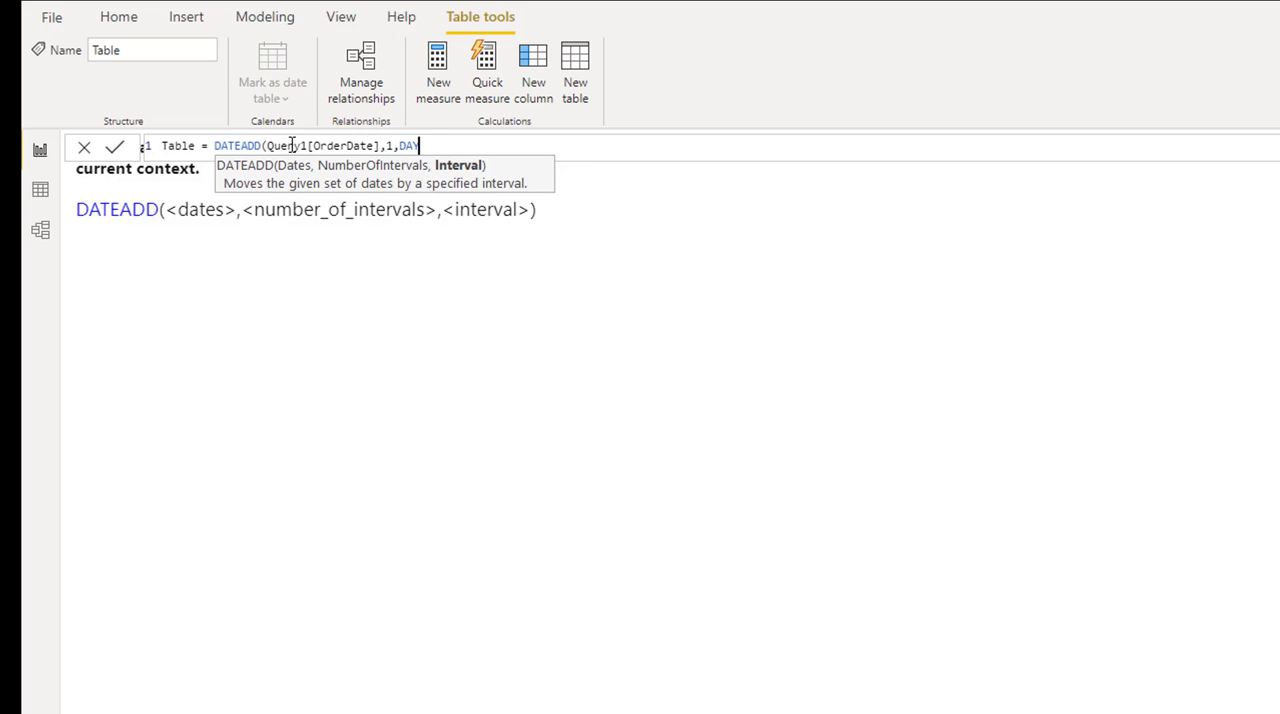
type(")")
key("Return")
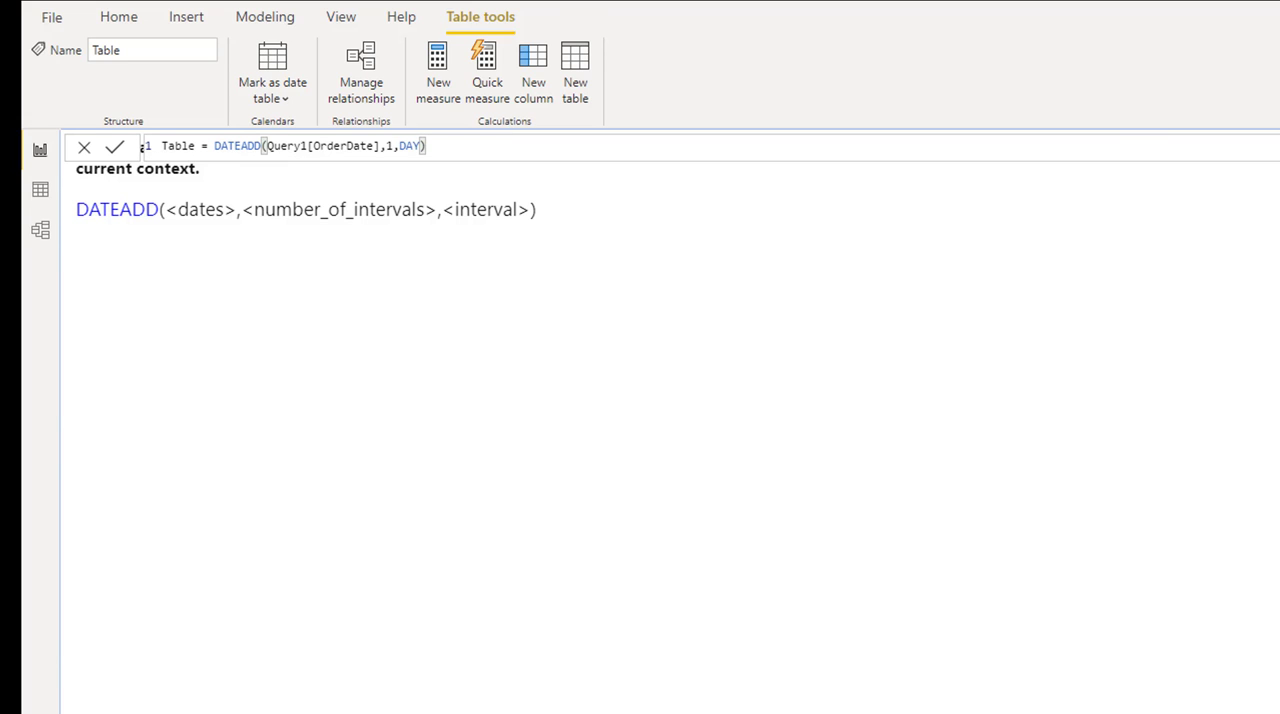
Add a table visual to the report page and fill it with the order date's year, quarter, month and day
left_click(1279, 300)
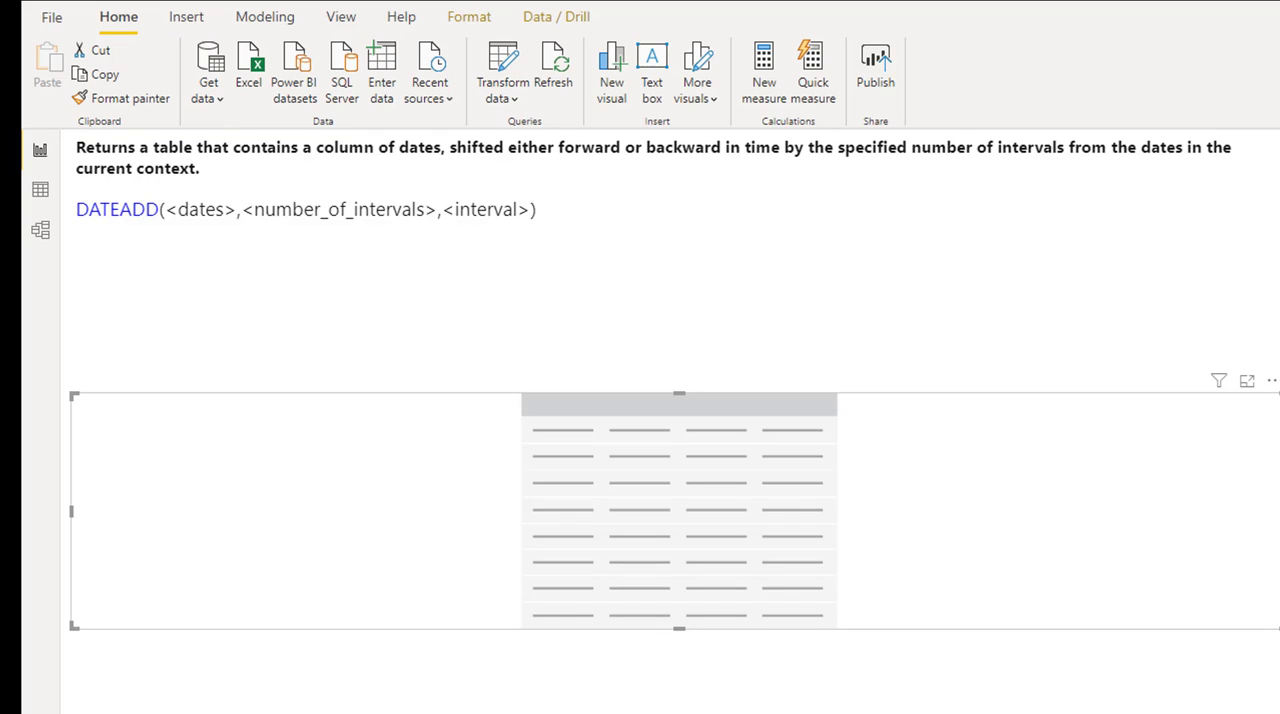
left_click_drag(1279, 380, 812, 477)
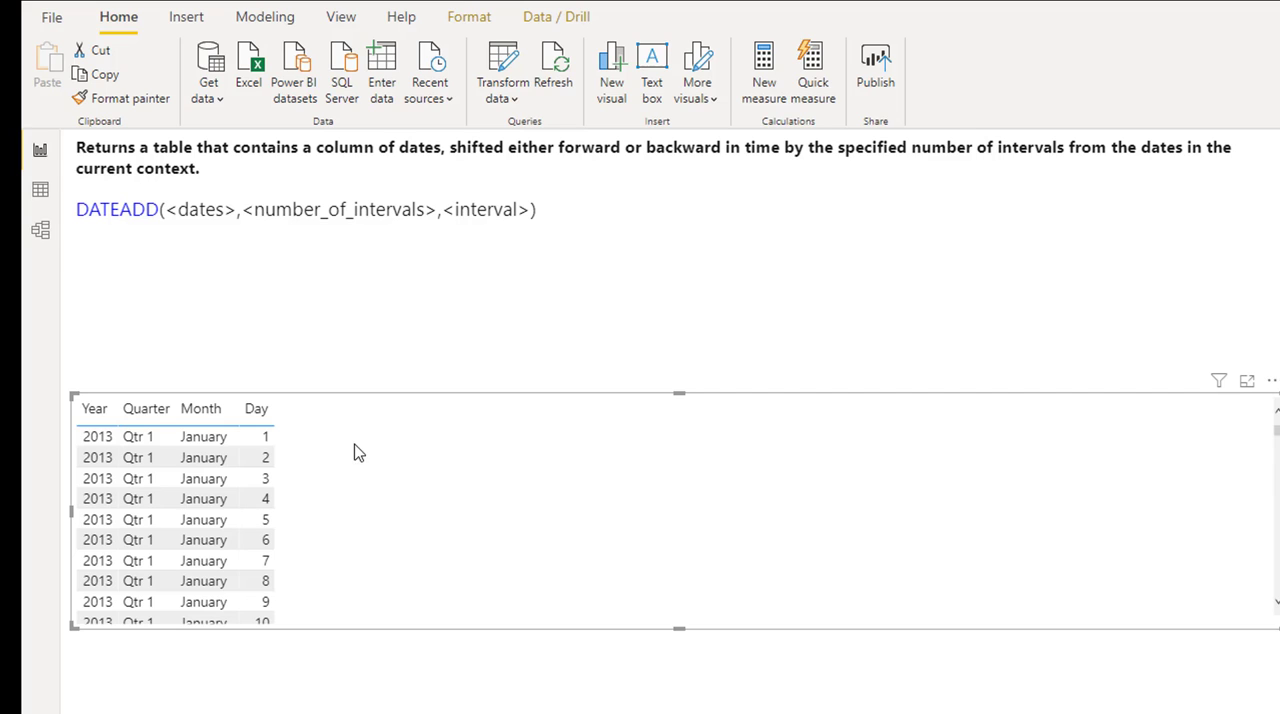
Set the number of intervals in the DATEADD formula to 10 and add another order date field to the table visual
left_click(1279, 400)
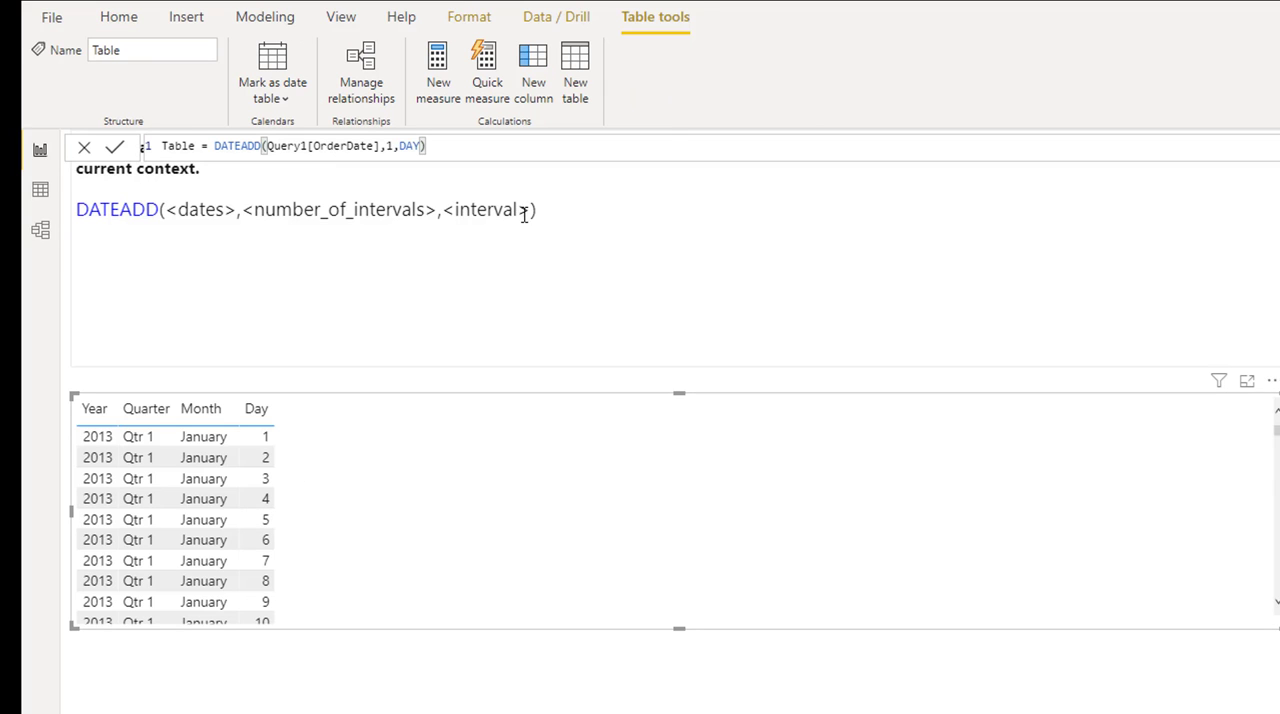
left_click(387, 146)
double_click(388, 146)
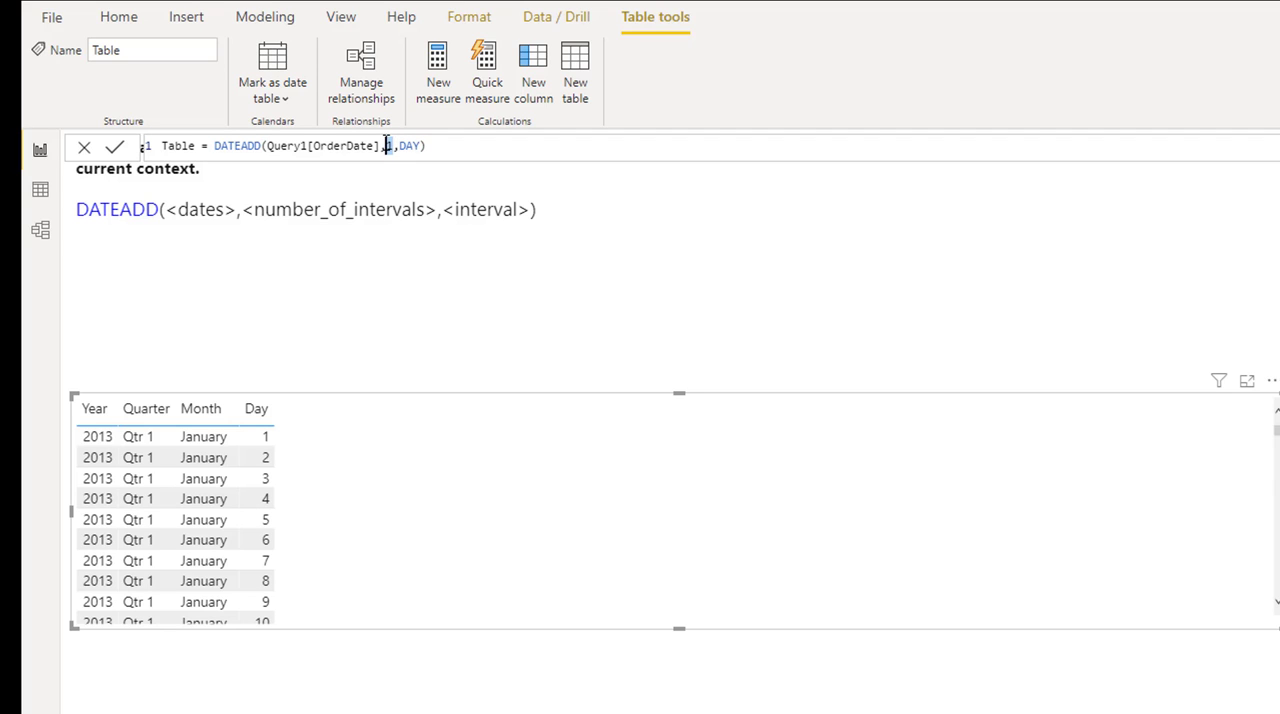
type("10")
key("Return")
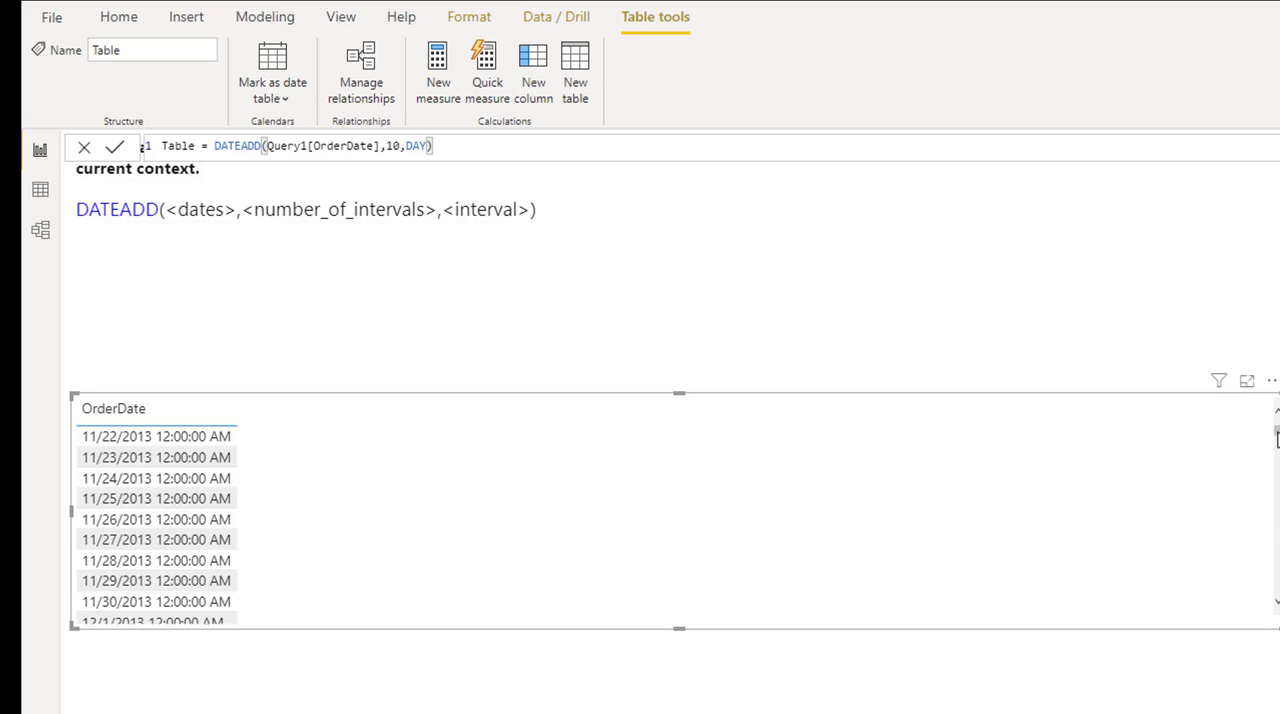
left_click_drag(1277, 433, 1278, 434)
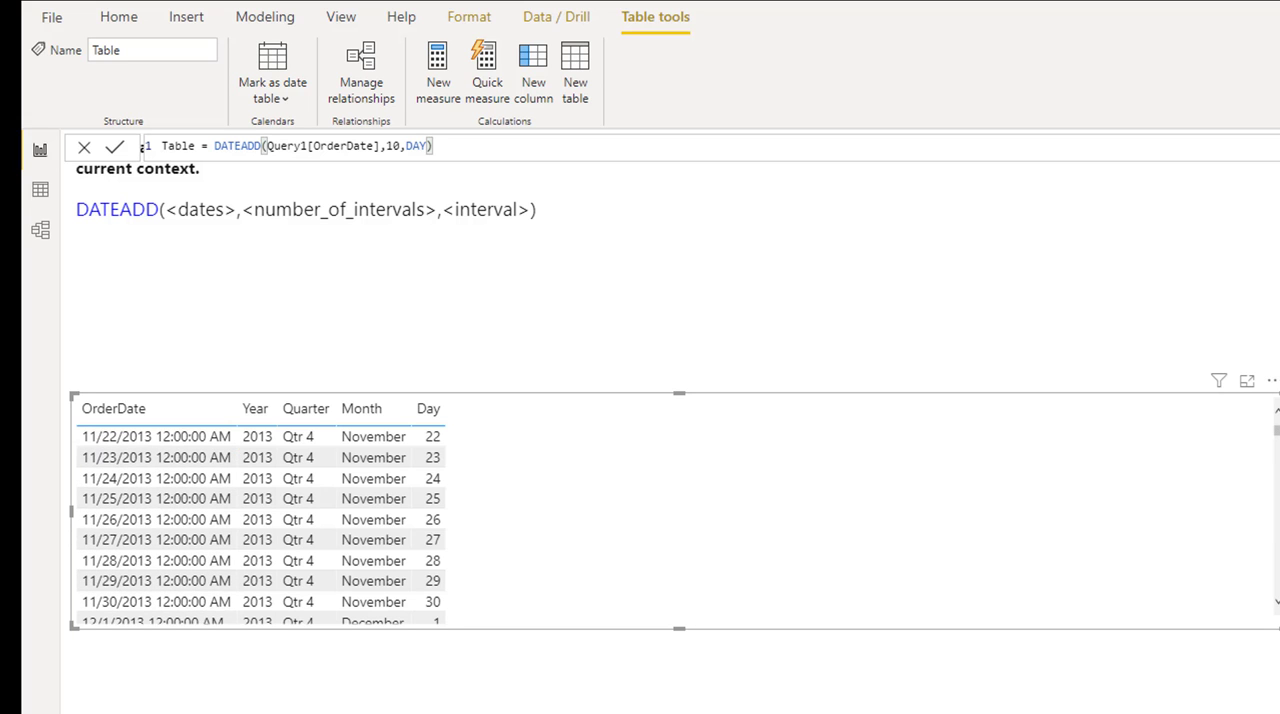
mouse_move(1277, 430)
left_mouse_down()
mouse_move(1278, 630)
mouse_move(1277, 430)
left_mouse_up()
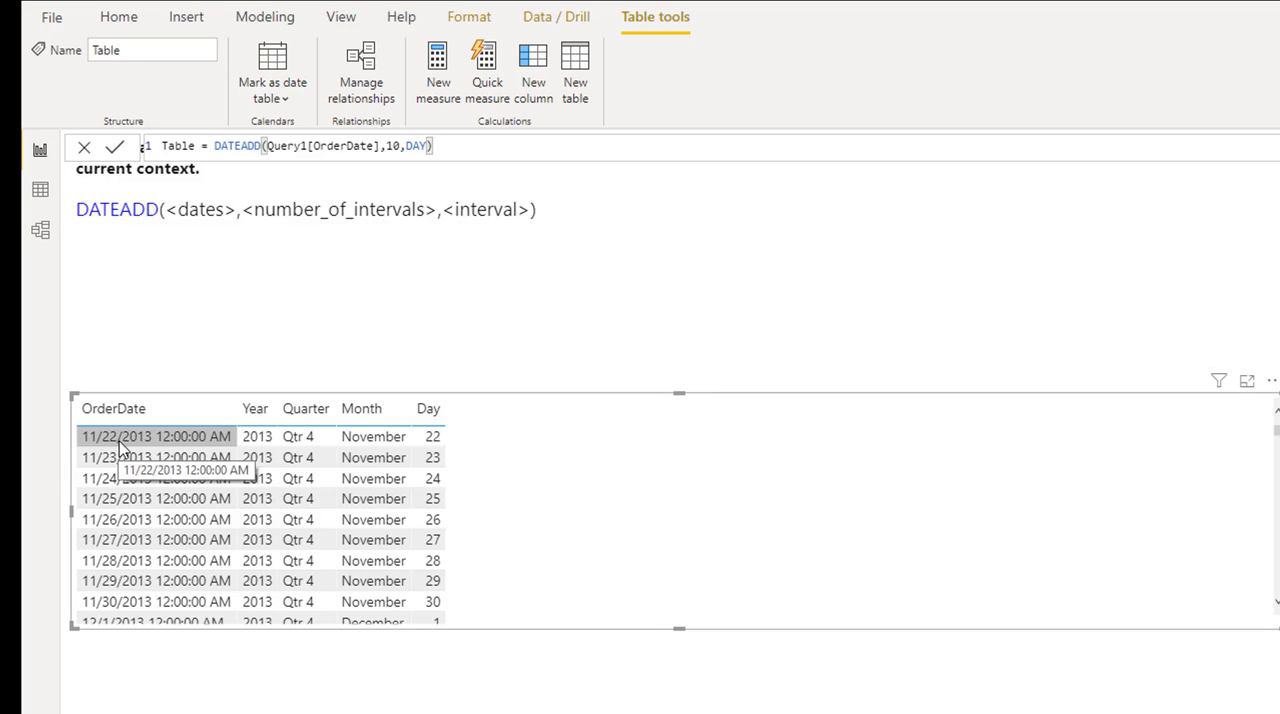
Set the DATEADD number of intervals to 1 and view the latest dates in the table visual
left_click(389, 147)
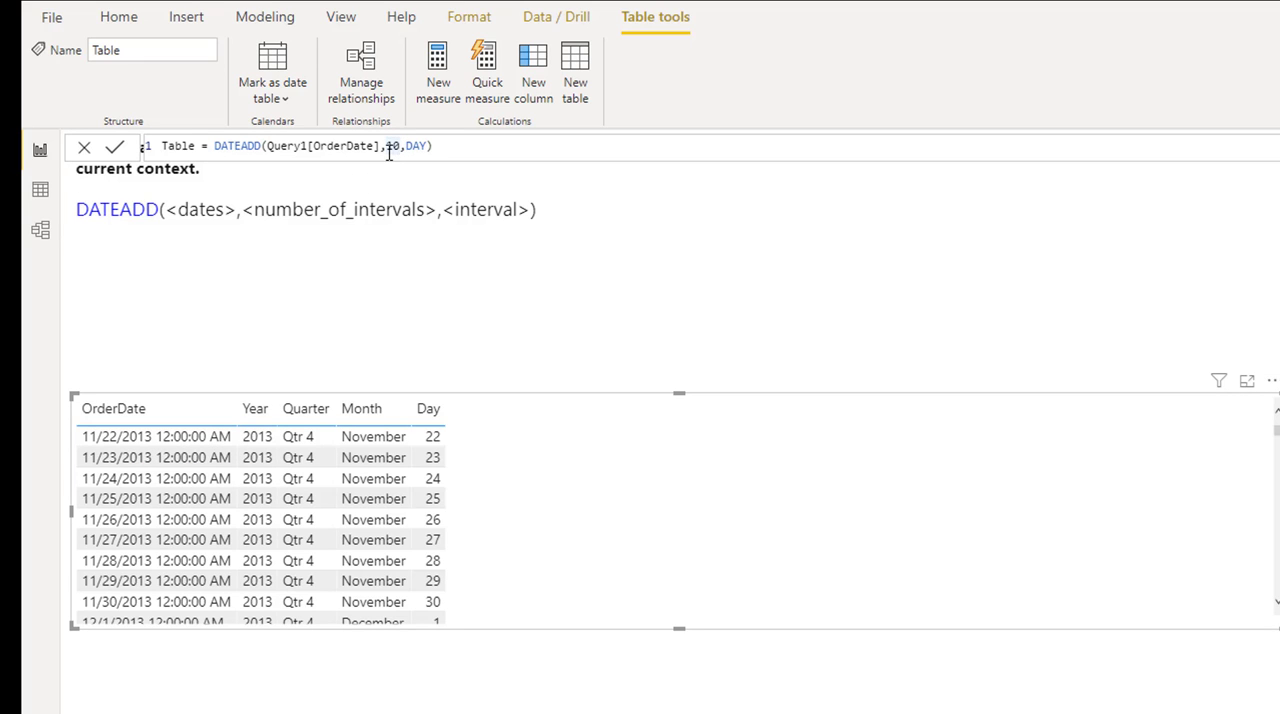
key("Delete")
key("Return")
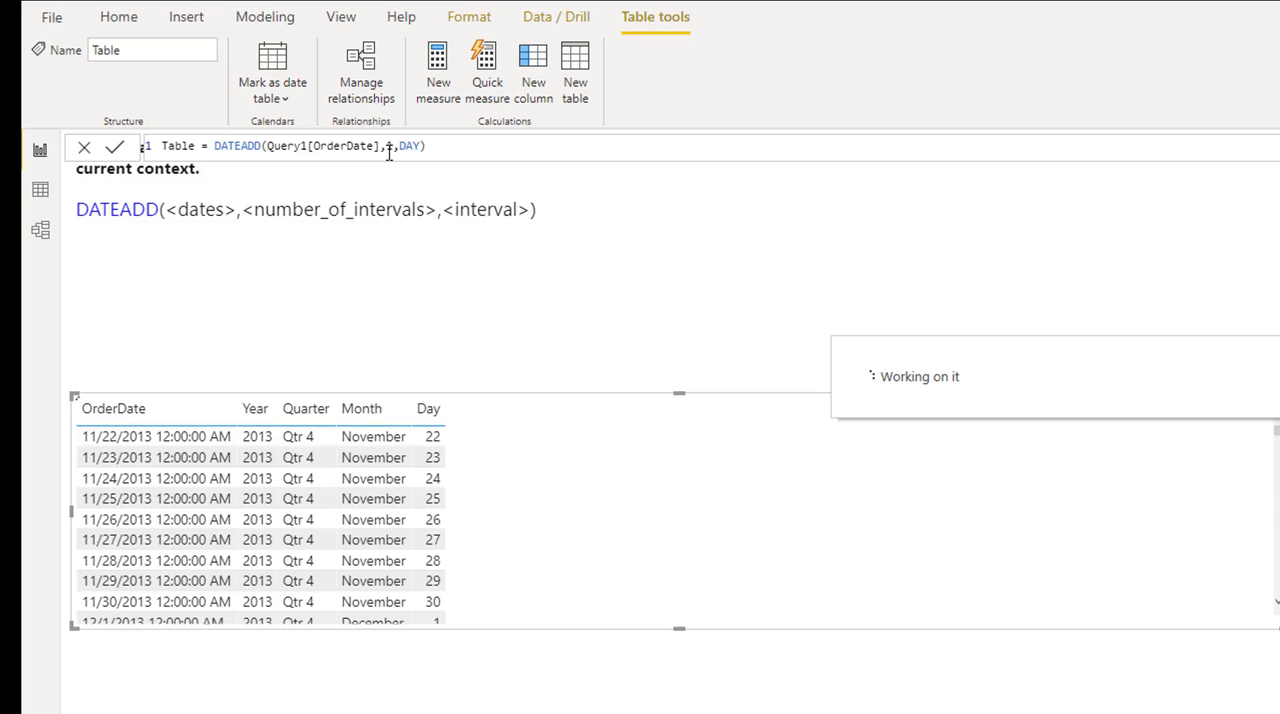
double_click(388, 147)
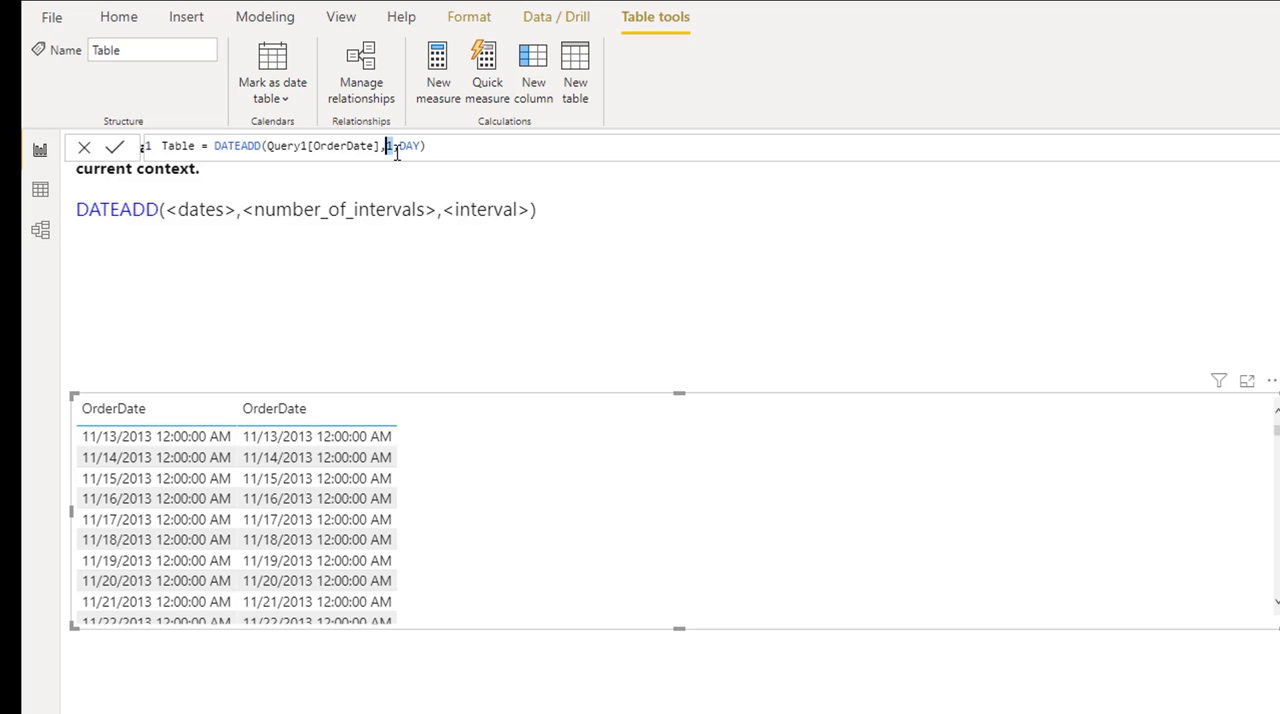
left_click_drag(1277, 430, 1277, 582)
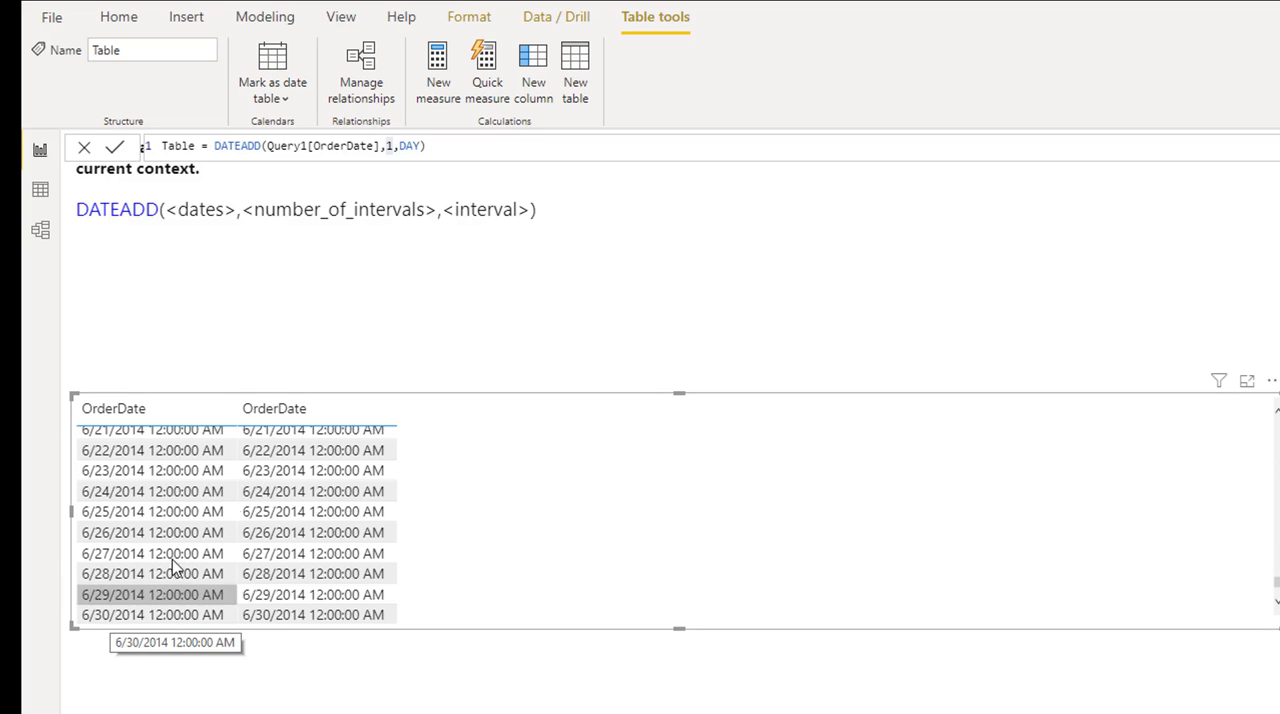
Shift the dates backward by setting the DATEADD number of intervals to -1 with the DAY interval
left_click(387, 147)
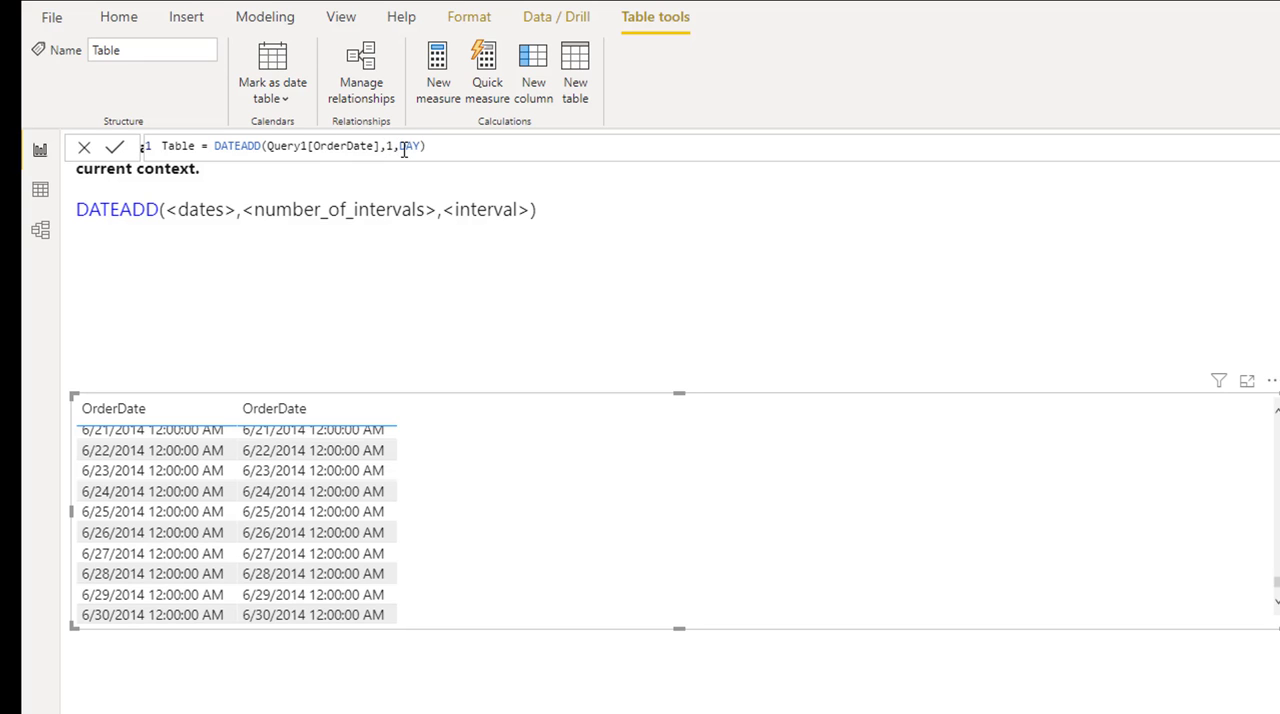
type("-")
key("Return")
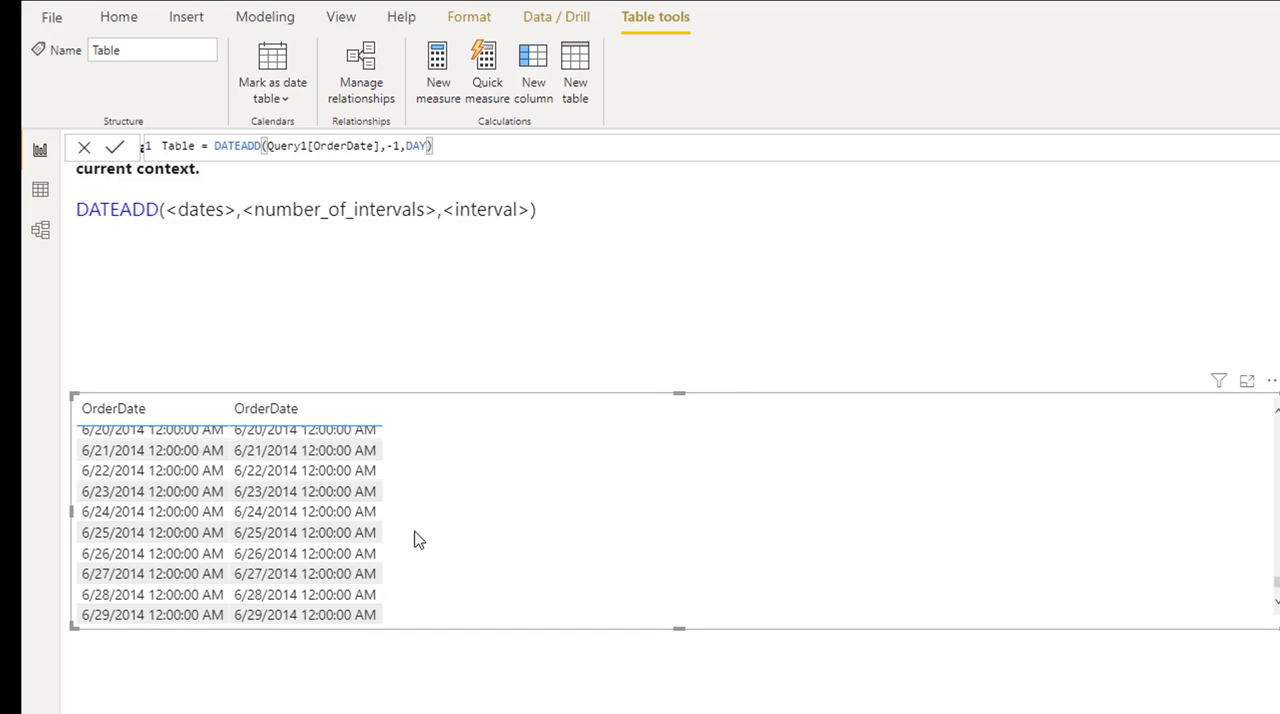
Set the DATEADD number of intervals to -10 to shift the dates ten days back
left_click(396, 145)
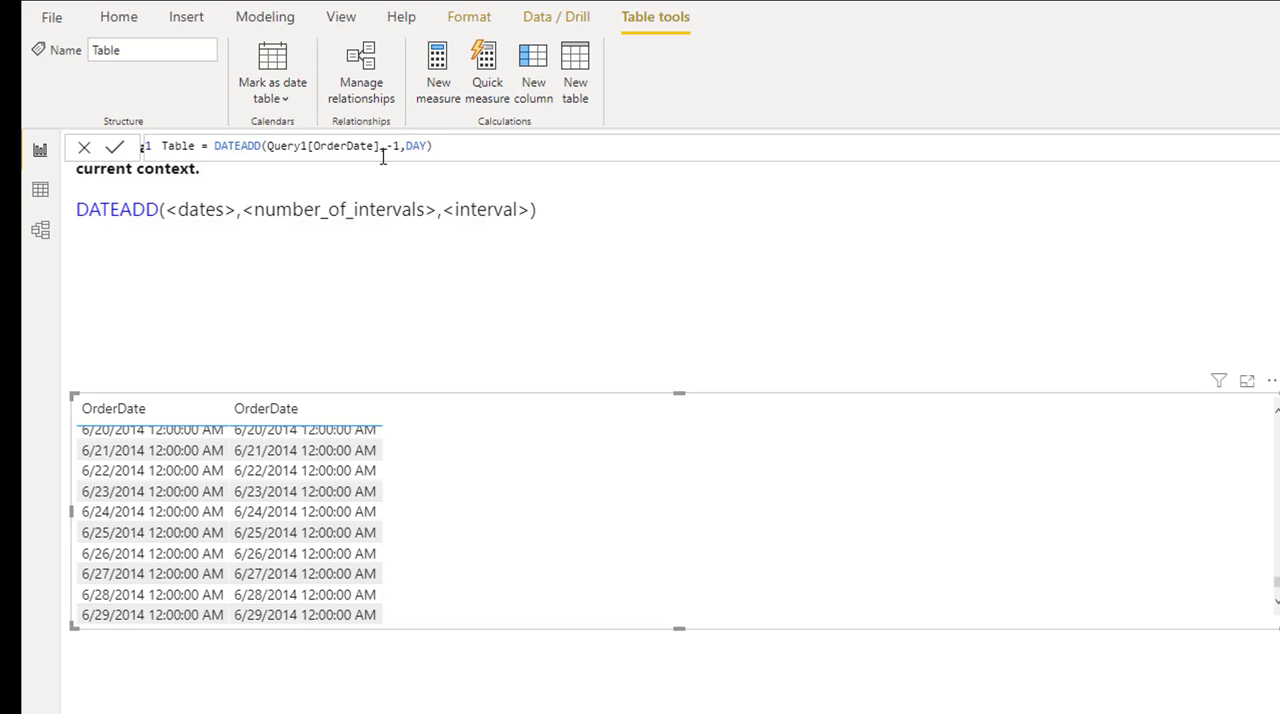
type("0")
key("Return")
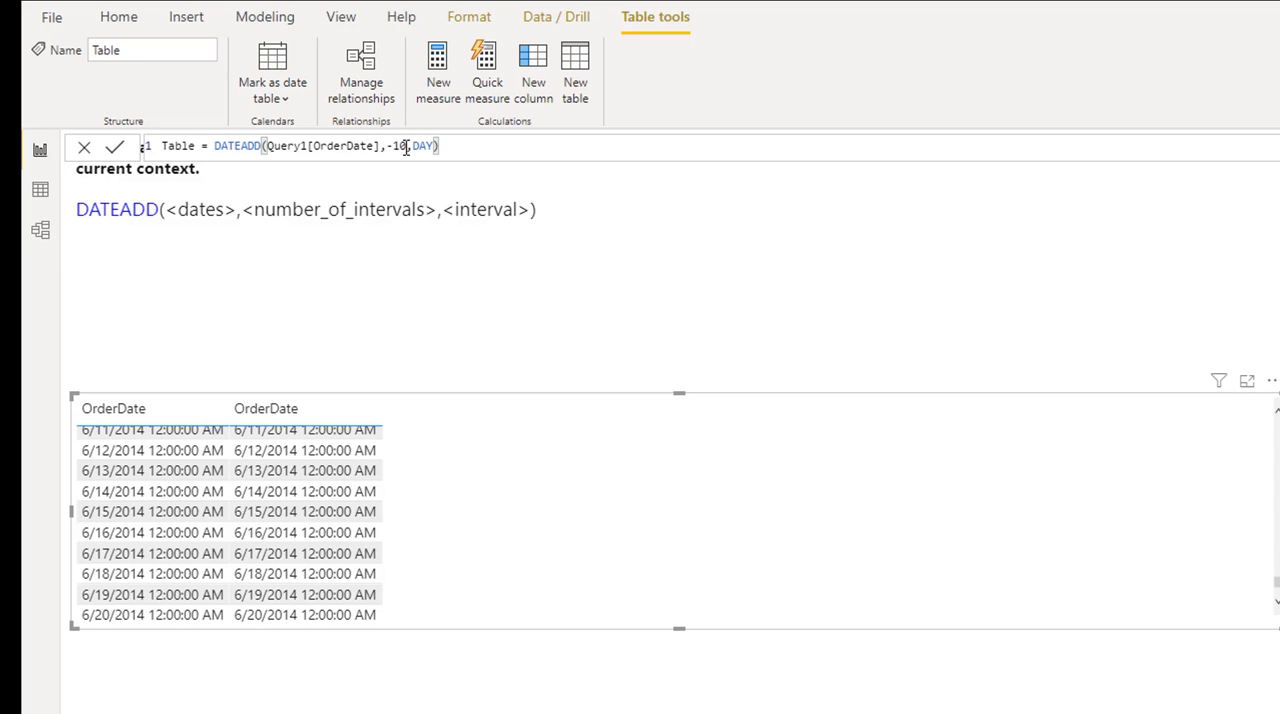
Change the DATEADD arguments to -1 and MONTH, commit the formula, and view the latest dates in the visual
left_click_drag(406, 147, 400, 146)
key("BackSpace")
left_click(431, 146)
key("BackSpace")
key("BackSpace")
key("BackSpace")
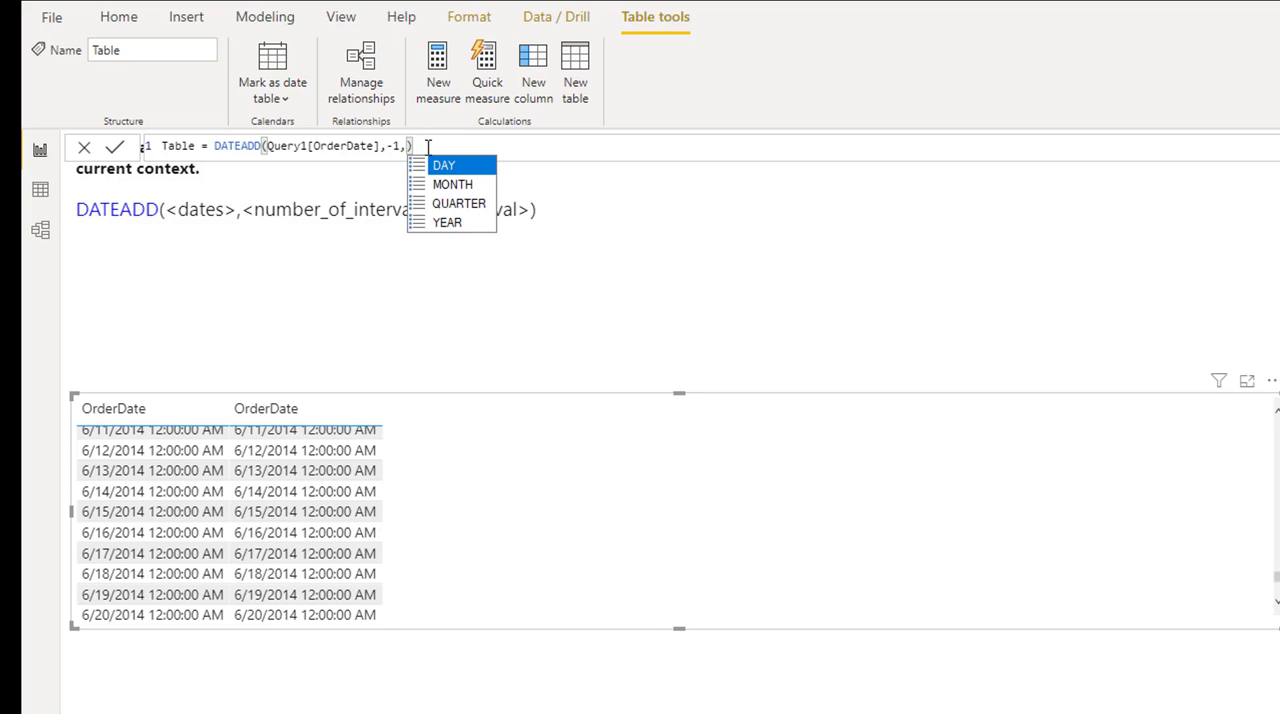
type("m")
key("Tab")
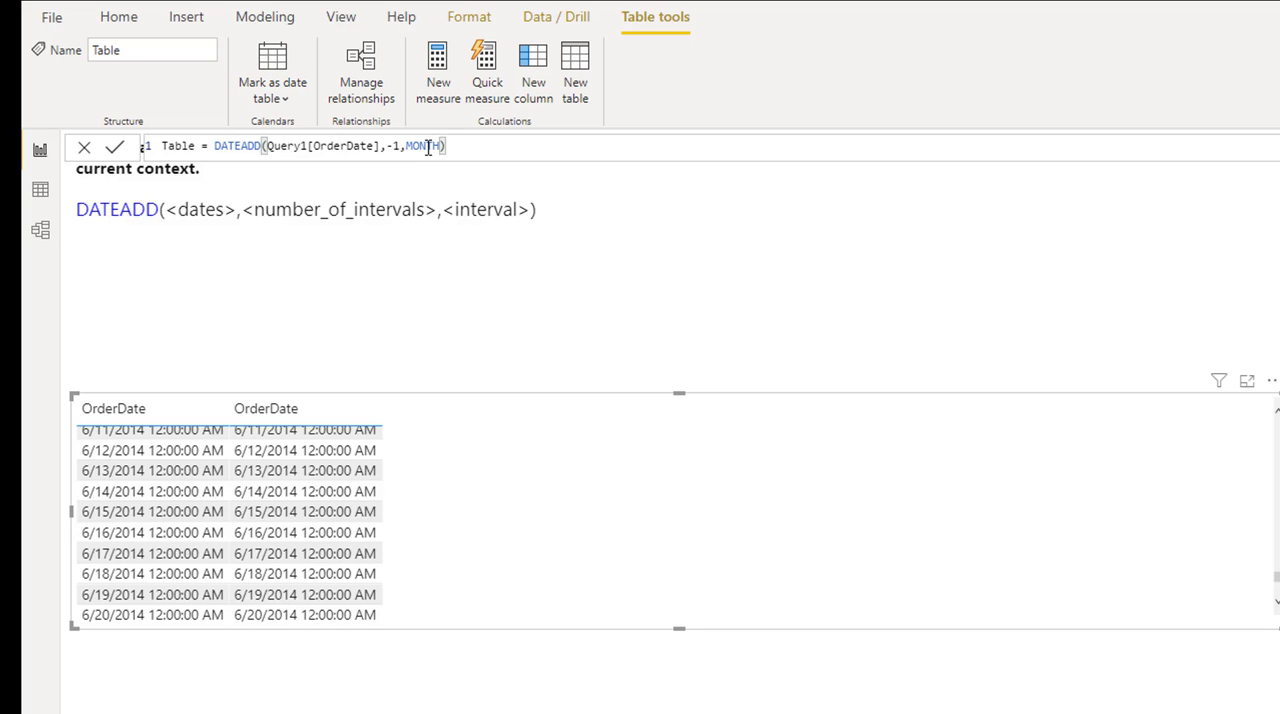
key("Return")
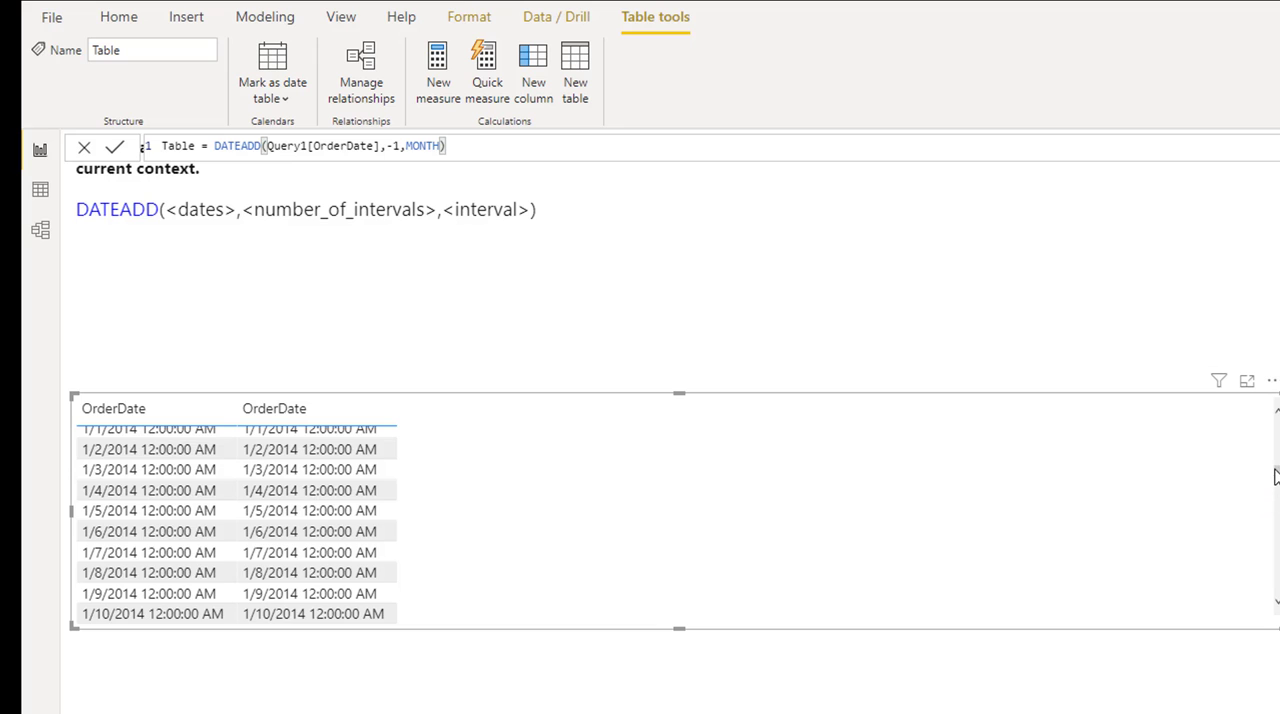
left_click_drag(1275, 470, 1276, 595)
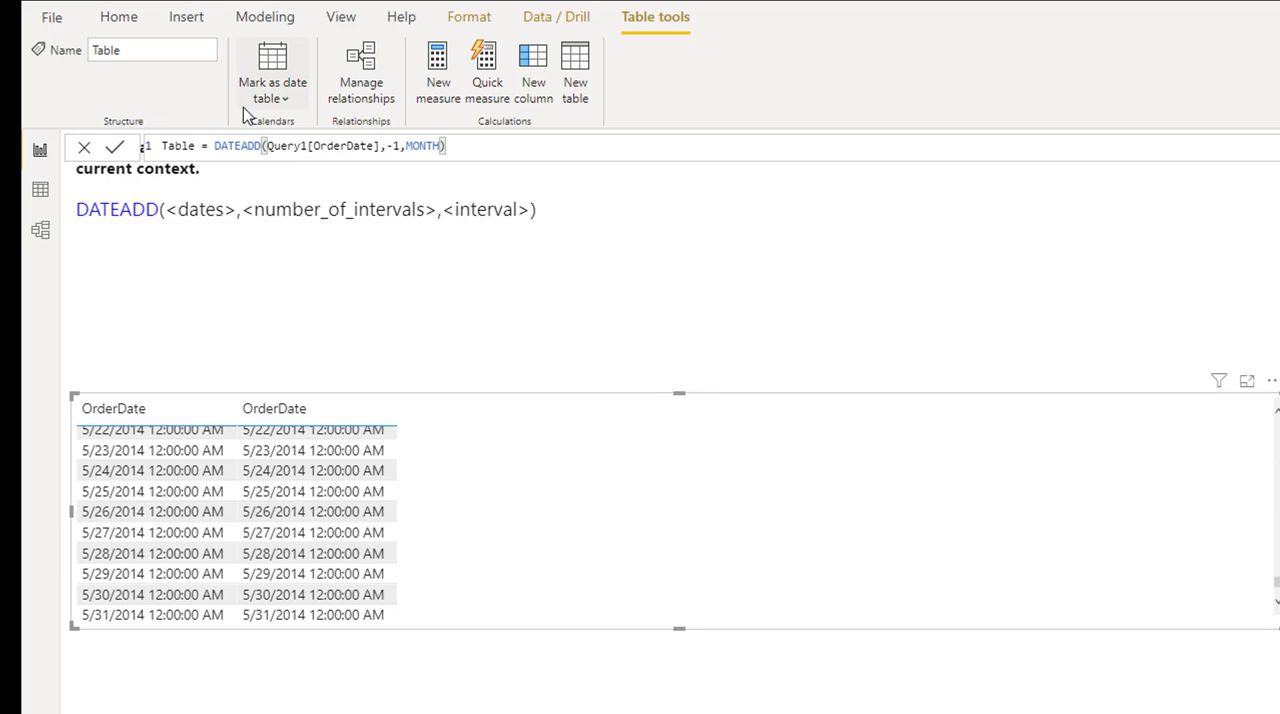
Set the DATEADD number of intervals to -2 to shift the dates two months back
left_click_drag(400, 147, 373, 147)
type("2")
key("Return")
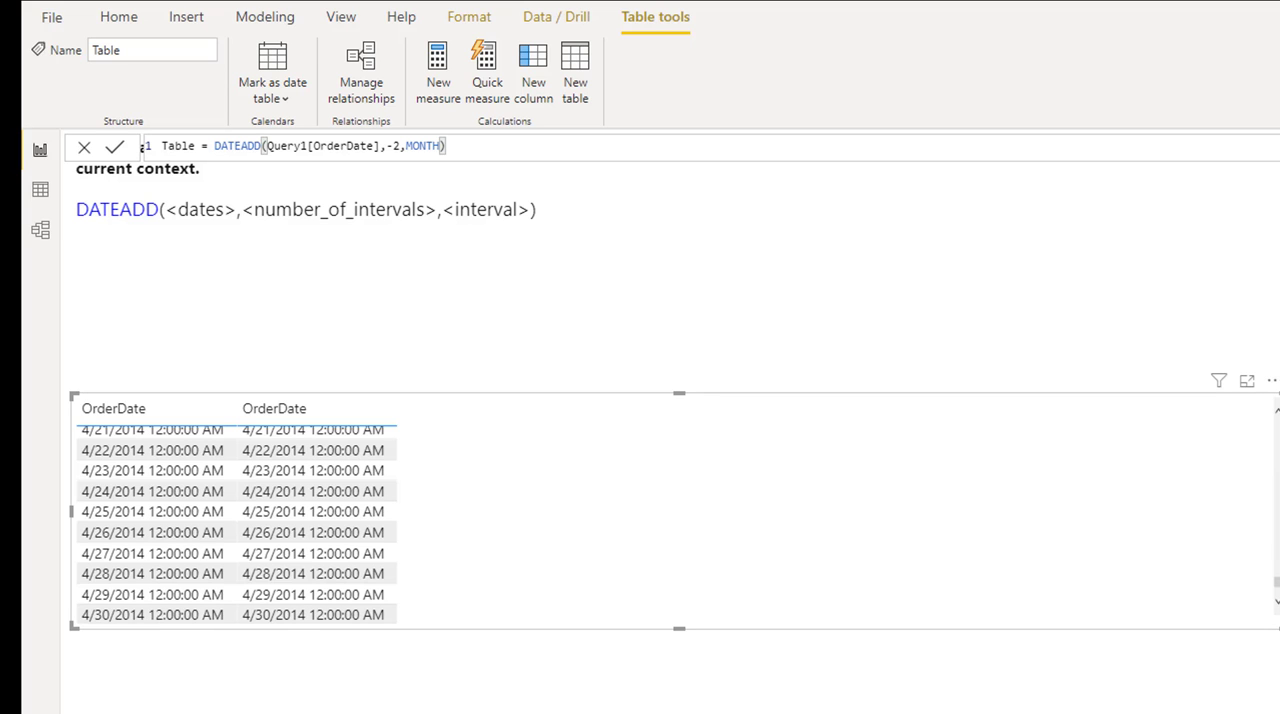
View the earliest dates in the table visual and set the DATEADD number of intervals to 2
left_click_drag(1276, 582, 1271, 409)
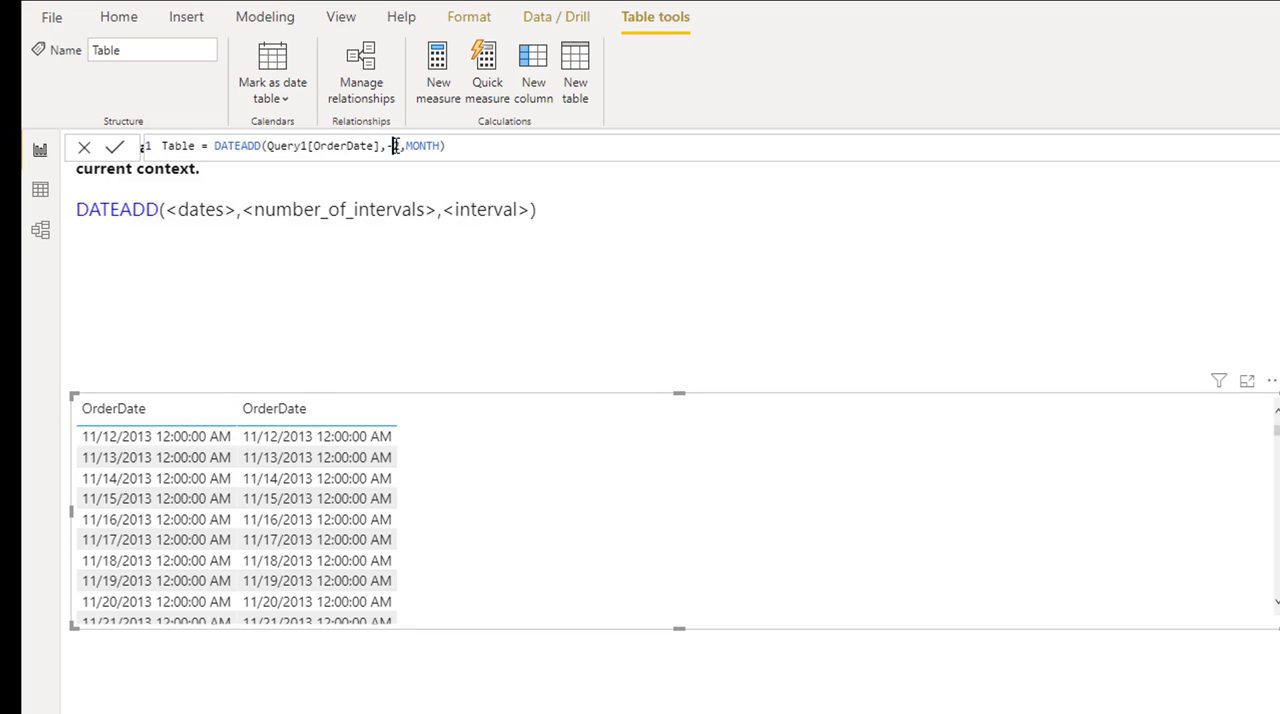
key("BackSpace")
key("Return")
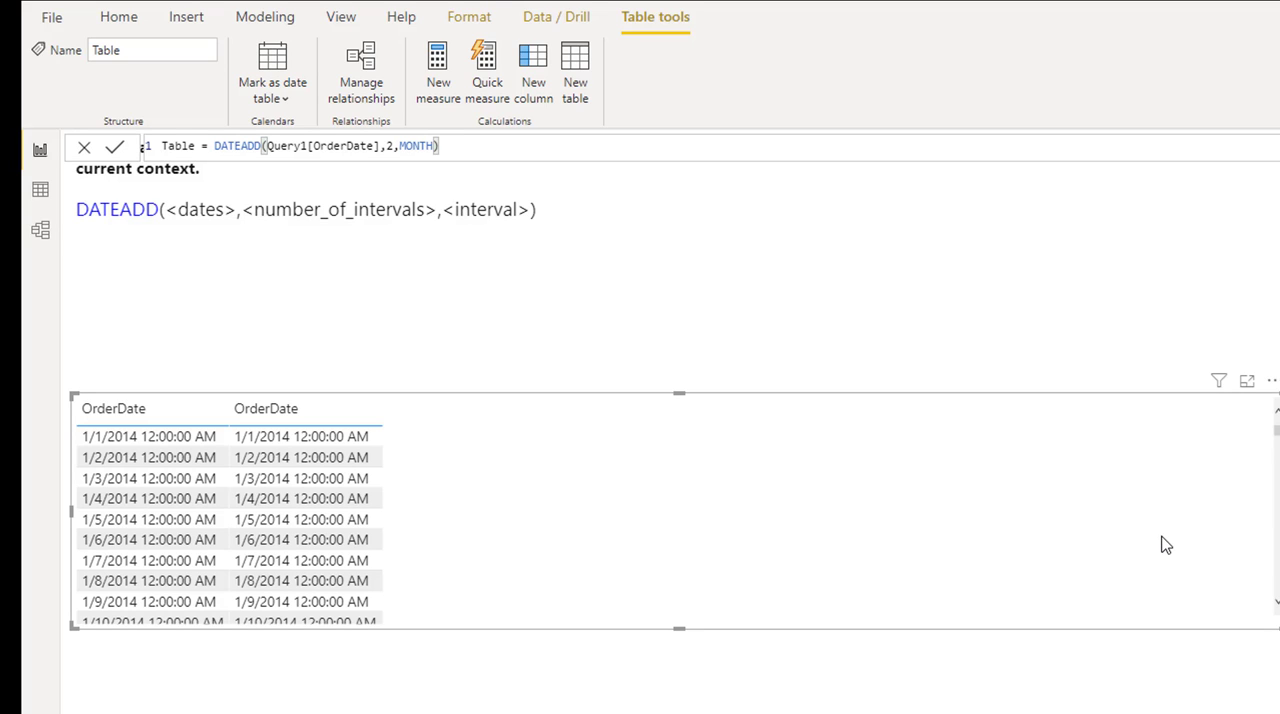
Remove the MONTH interval argument from the DATEADD formula, keeping 2 as the number of intervals
left_click(395, 147)
double_click(410, 146)
type(")")
left_click(430, 146)
key("BackSpace")
key("BackSpace")
key("BackSpace")
key("BackSpace")
key("BackSpace")
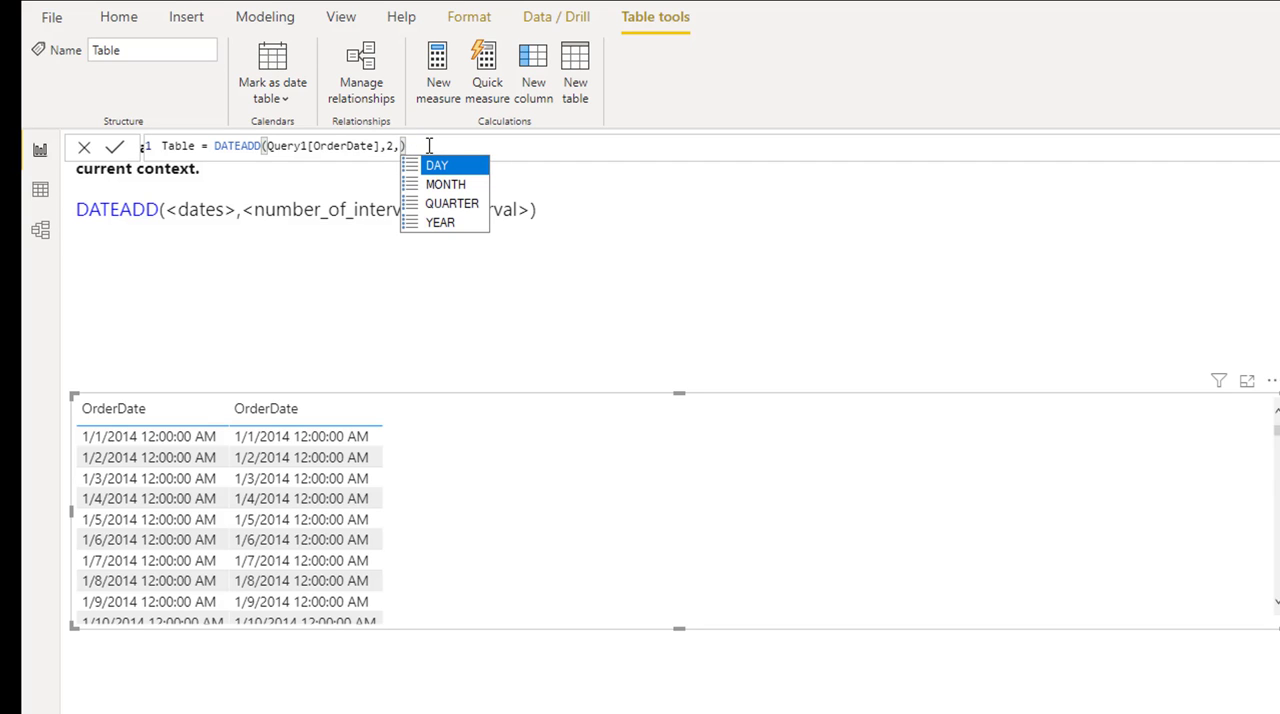
key("Escape")
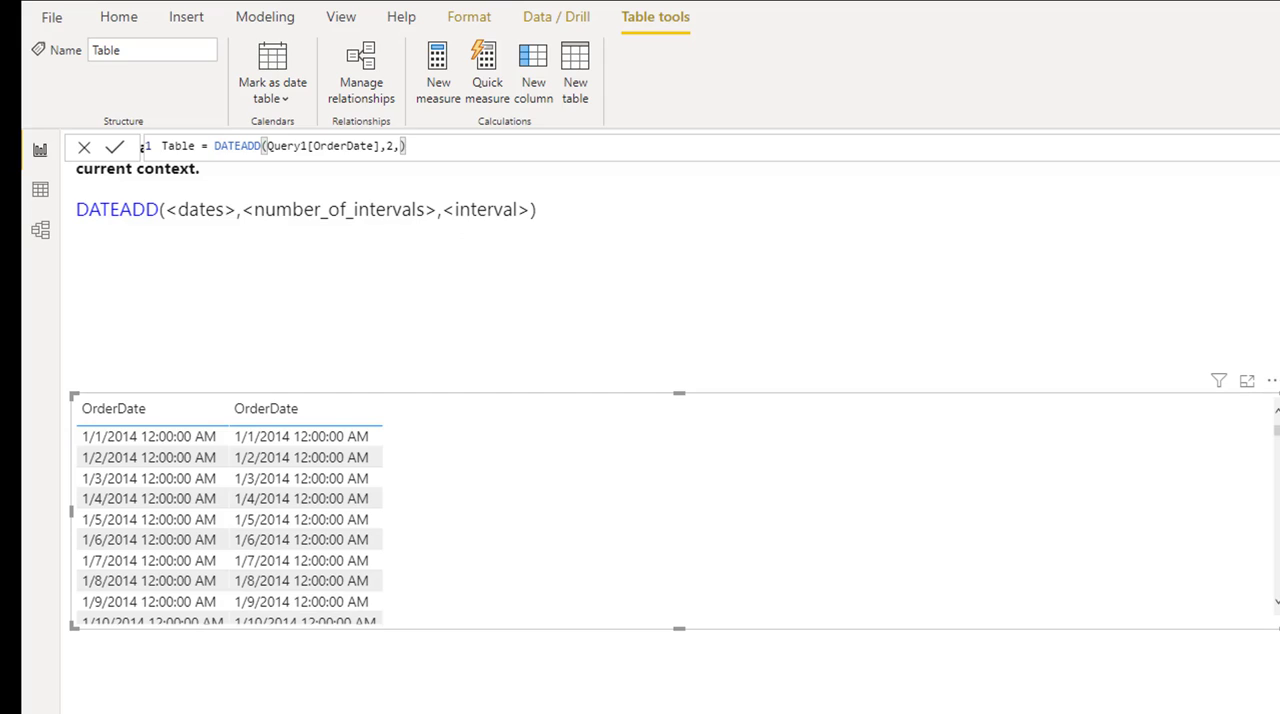